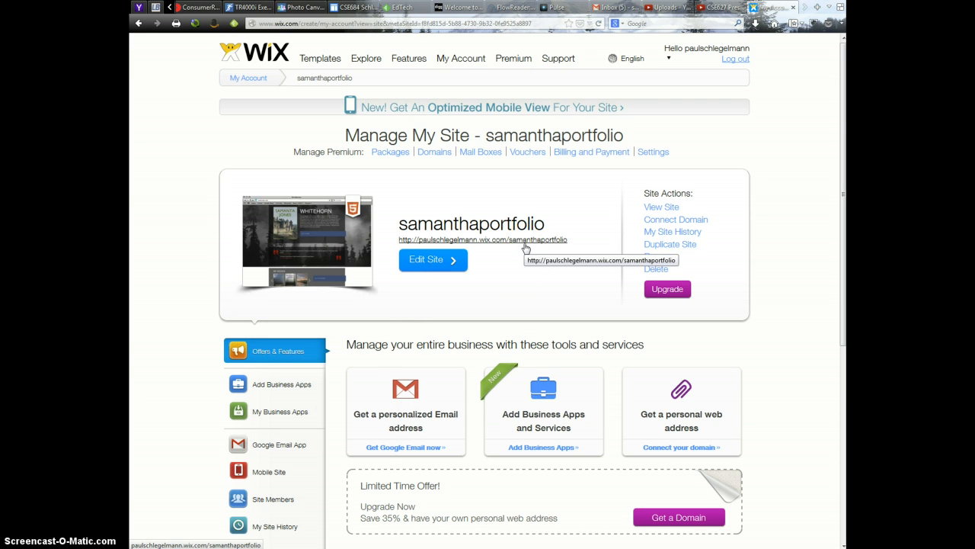
Open the samanthaportfolio site for editing and delete the WHITEHORN text, the book cover image and the BUY IT NOW bar from the Home page.
click(448, 262)
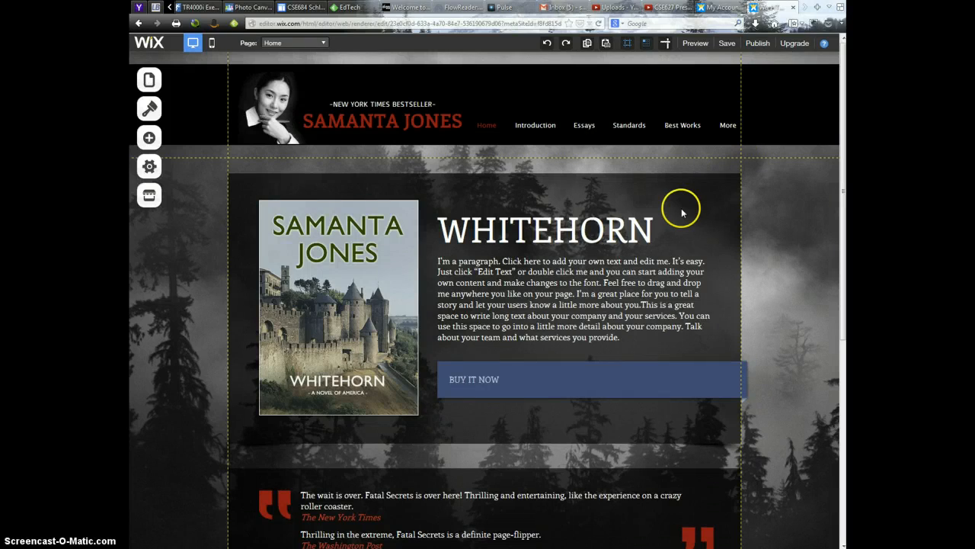
click(559, 236)
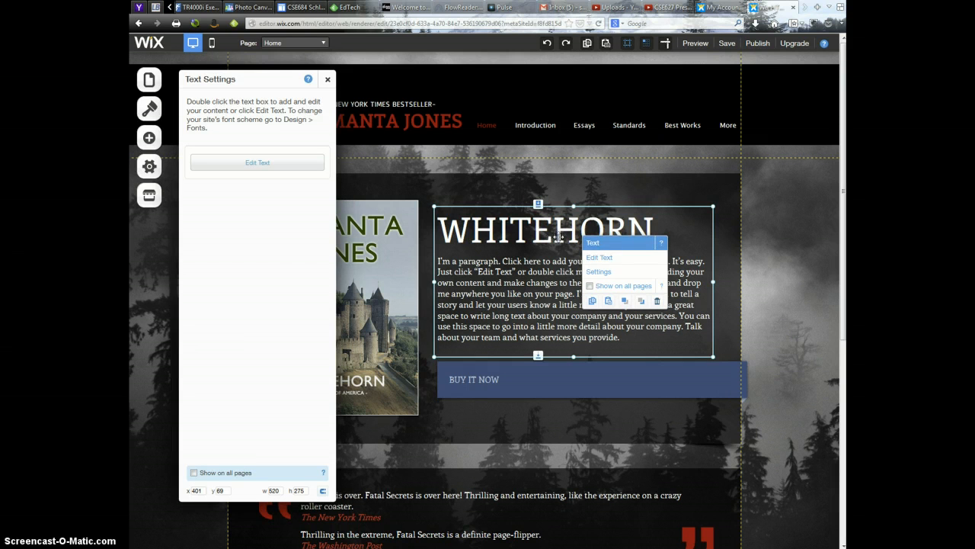
click(657, 301)
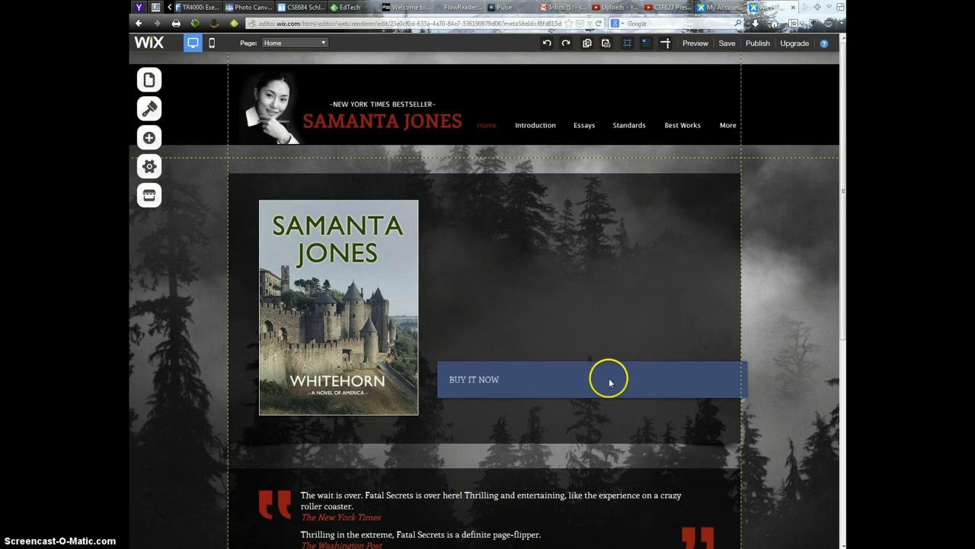
click(402, 311)
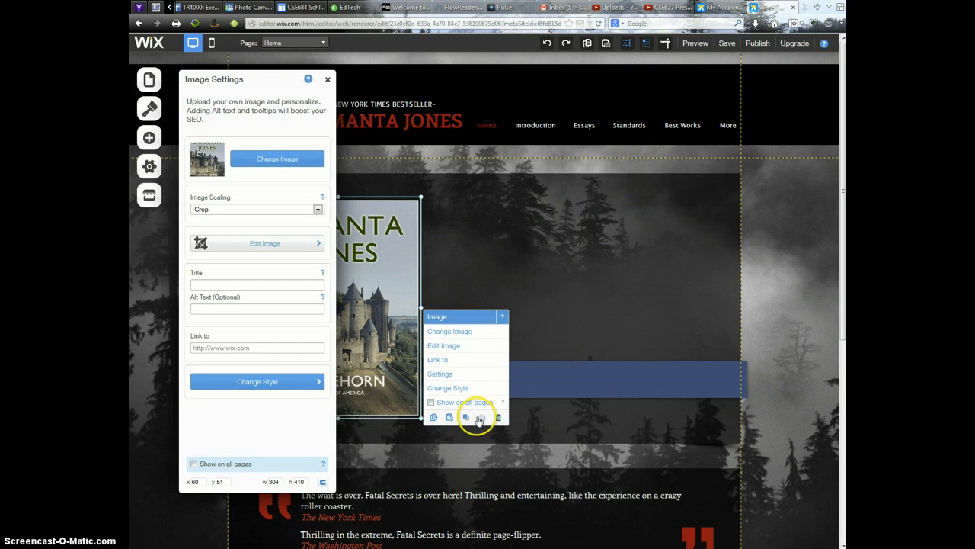
click(498, 417)
click(563, 385)
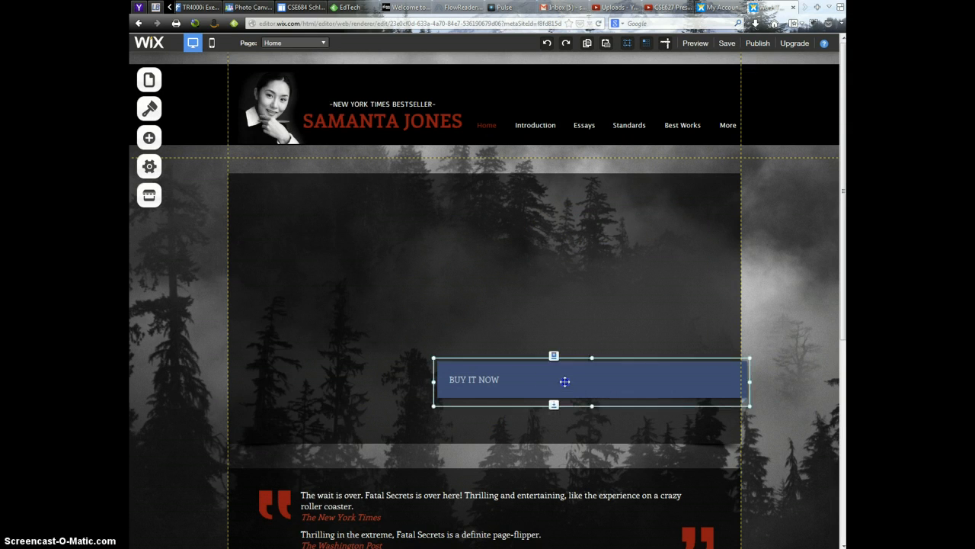
click(664, 448)
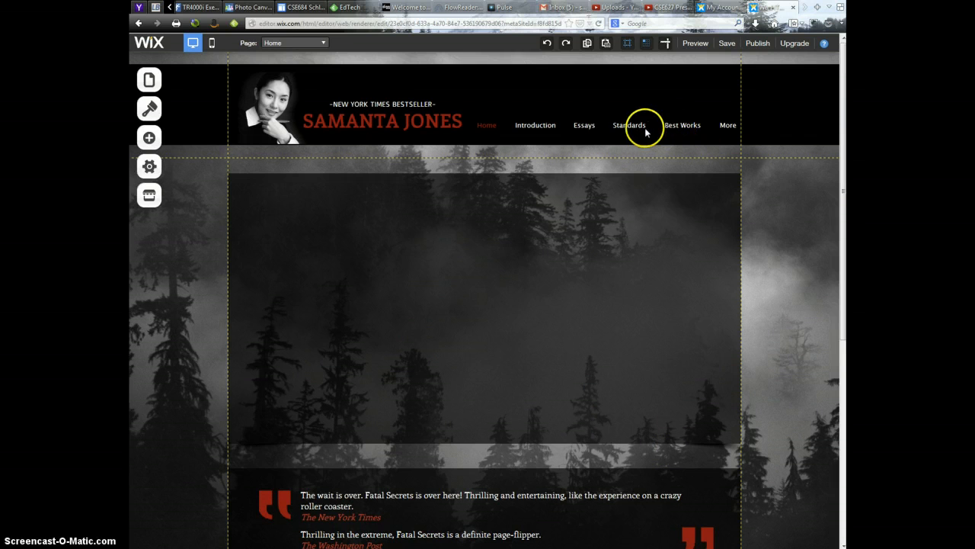
click(677, 128)
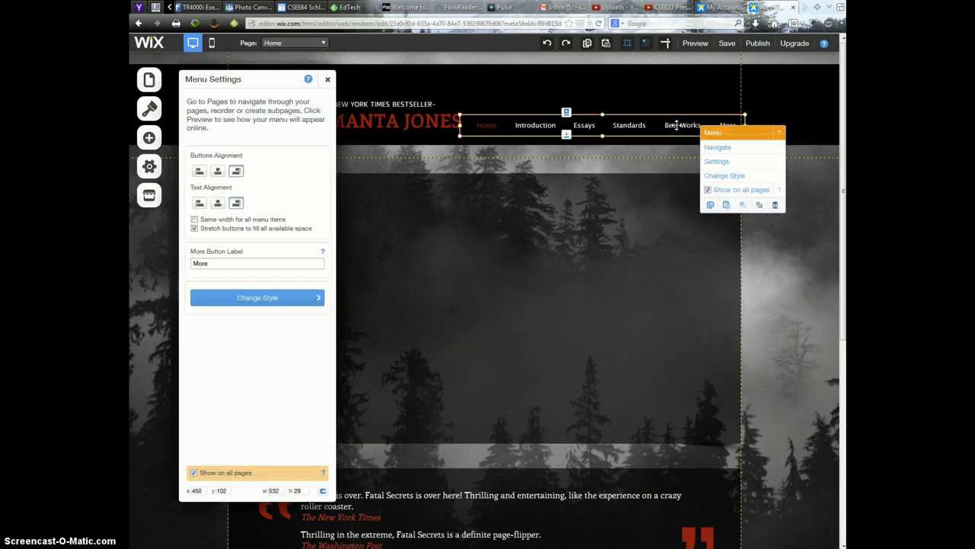
click(790, 264)
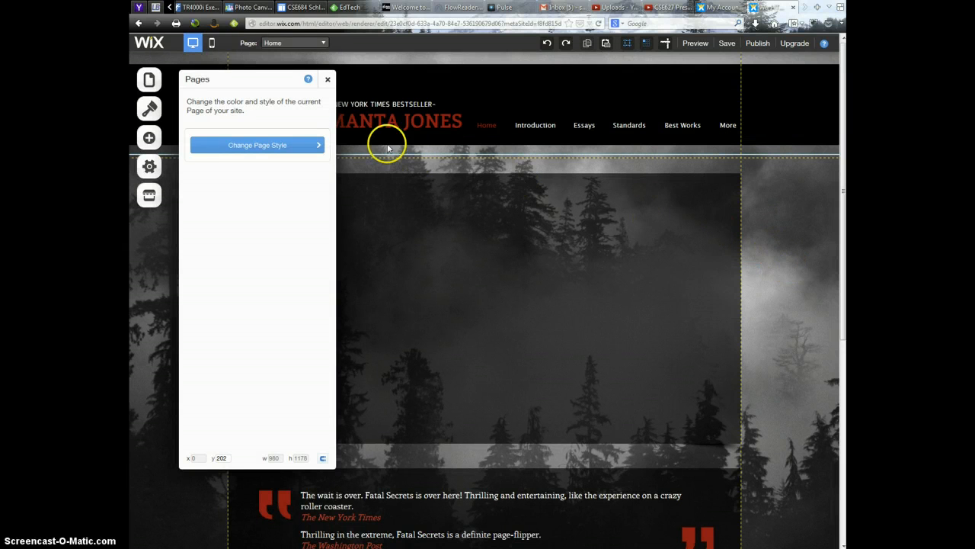
click(327, 80)
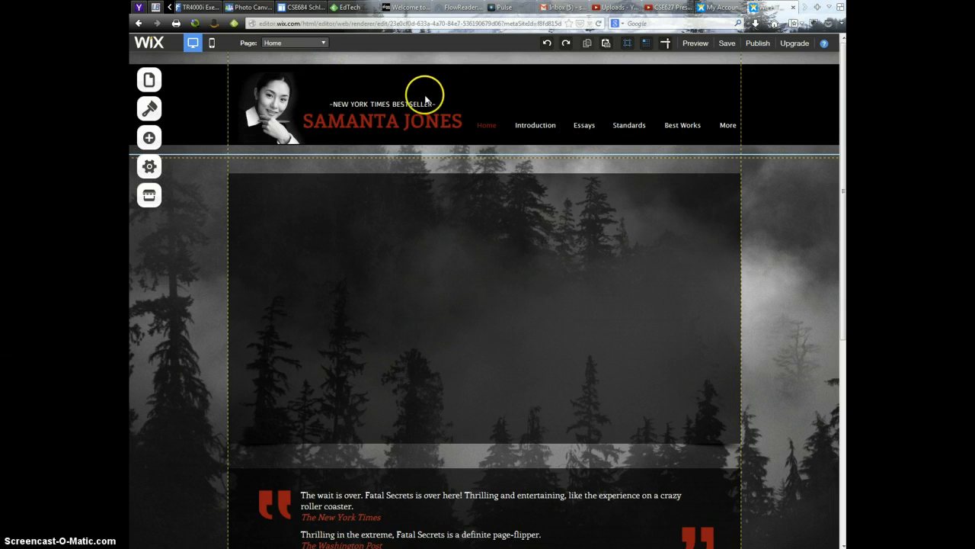
Go to the Best Works page and add an HTML app element to it.
click(323, 43)
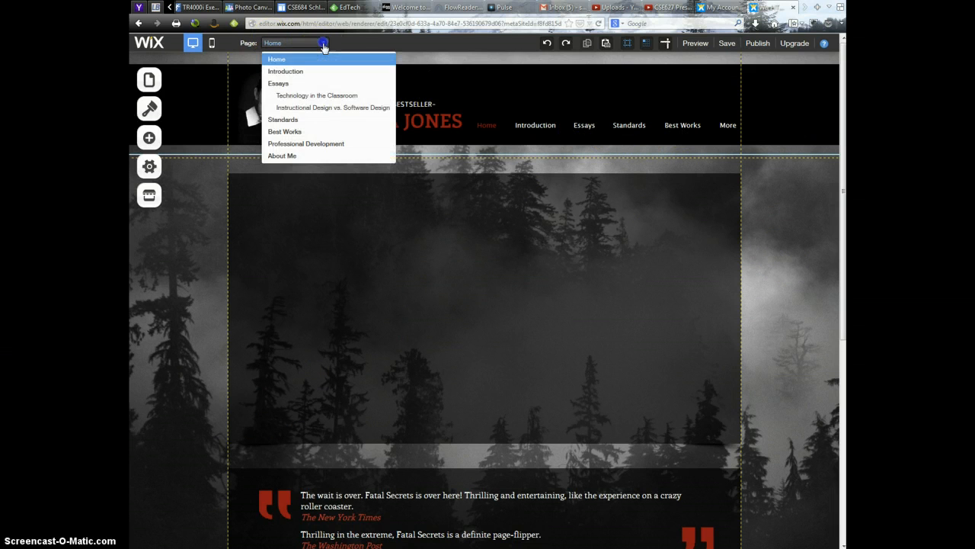
click(296, 132)
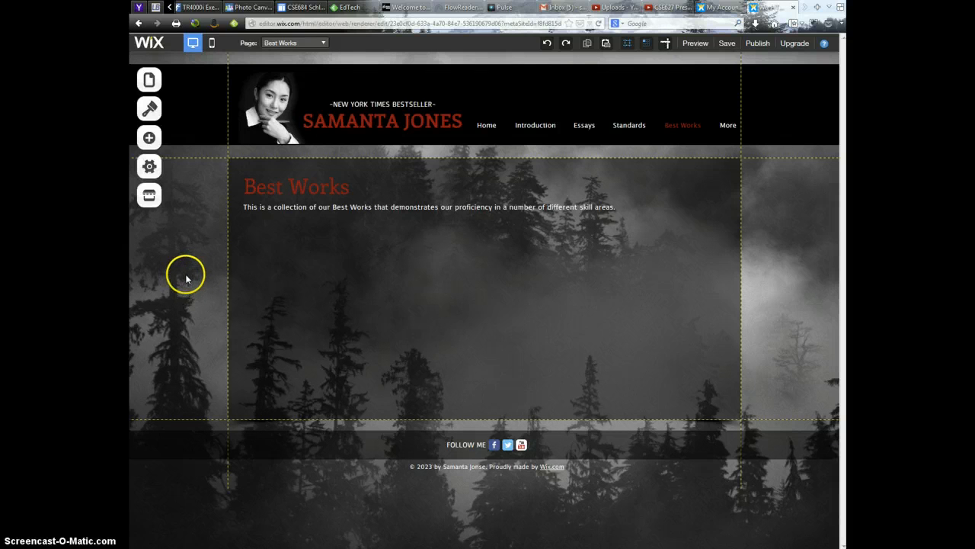
click(149, 139)
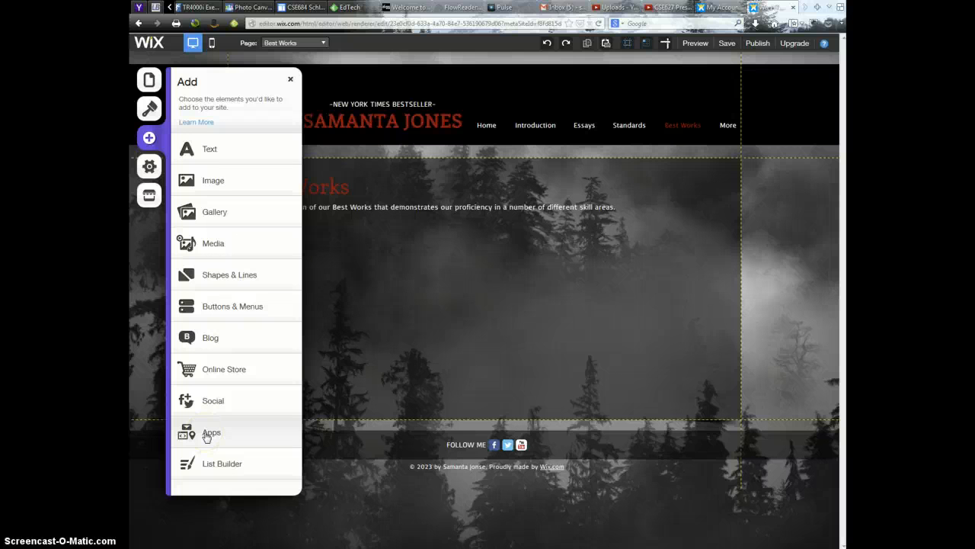
click(208, 436)
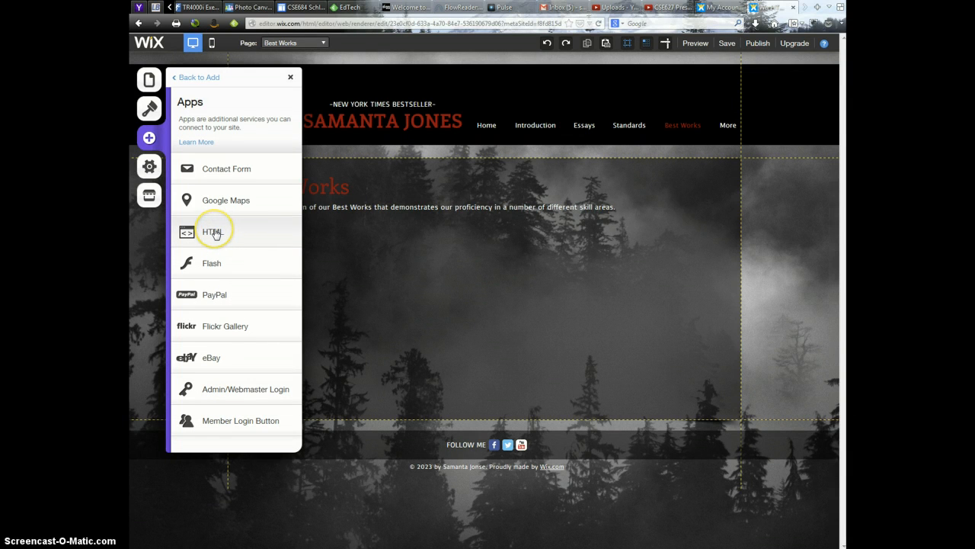
click(216, 234)
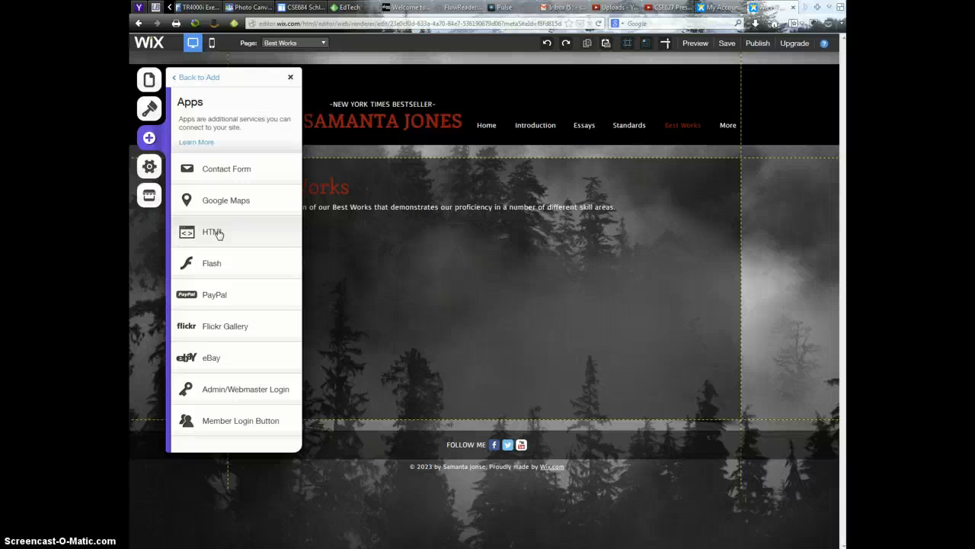
click(215, 237)
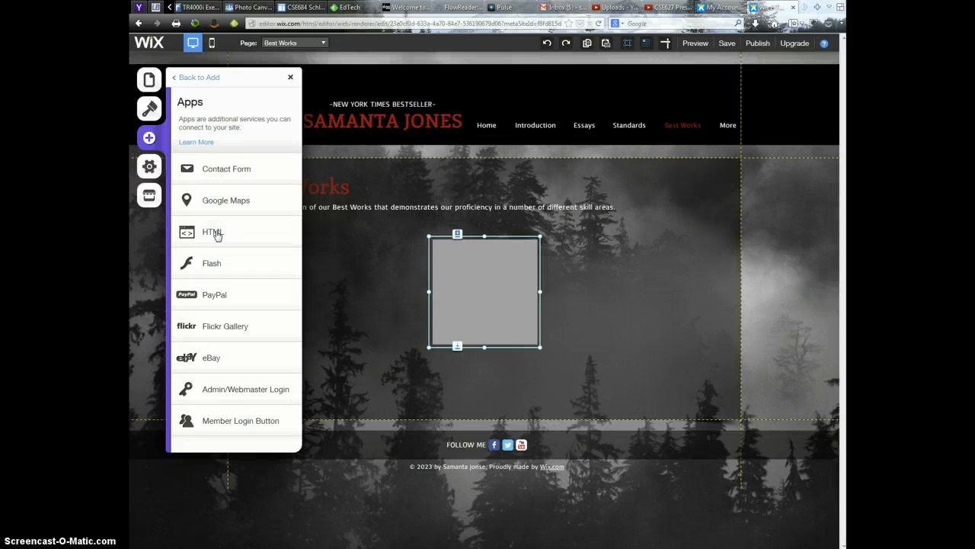
drag(221, 234, 440, 289)
click(293, 79)
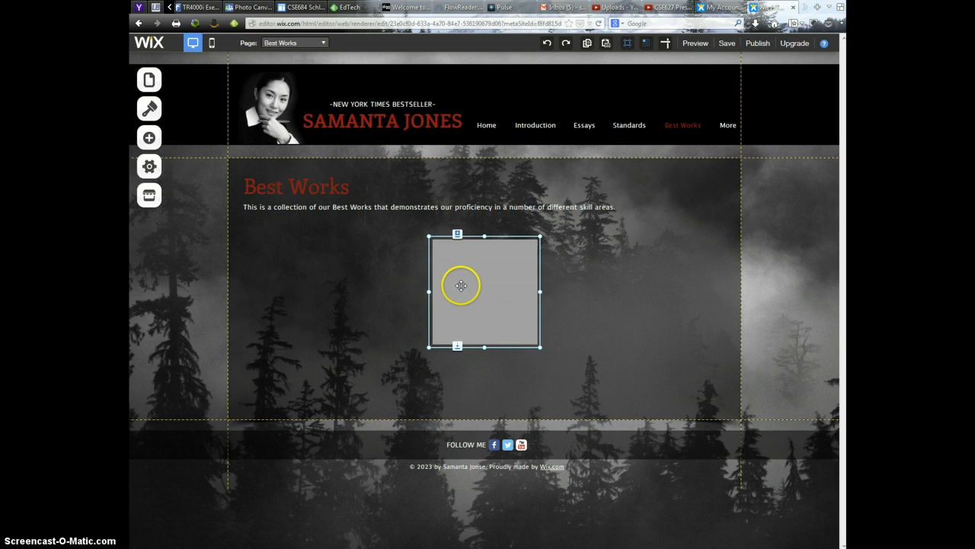
Move the HTML element to the left side of the page beneath the intro sentence and set its mode to HTML code.
drag(437, 283, 286, 276)
click(309, 290)
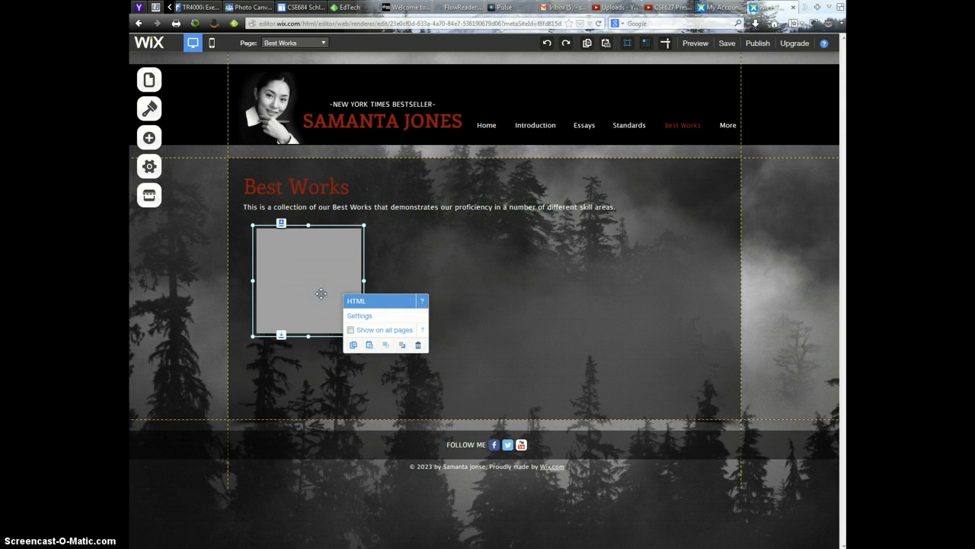
click(360, 315)
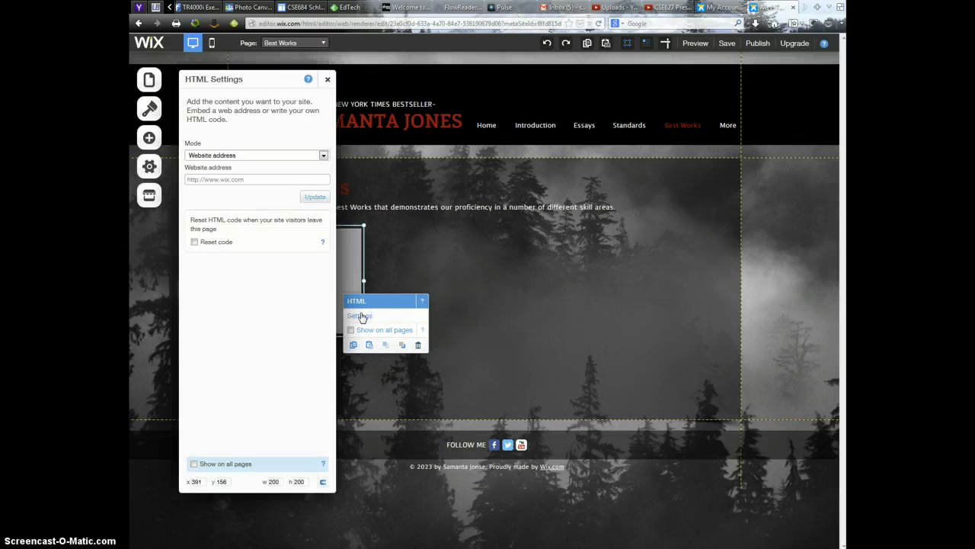
click(254, 156)
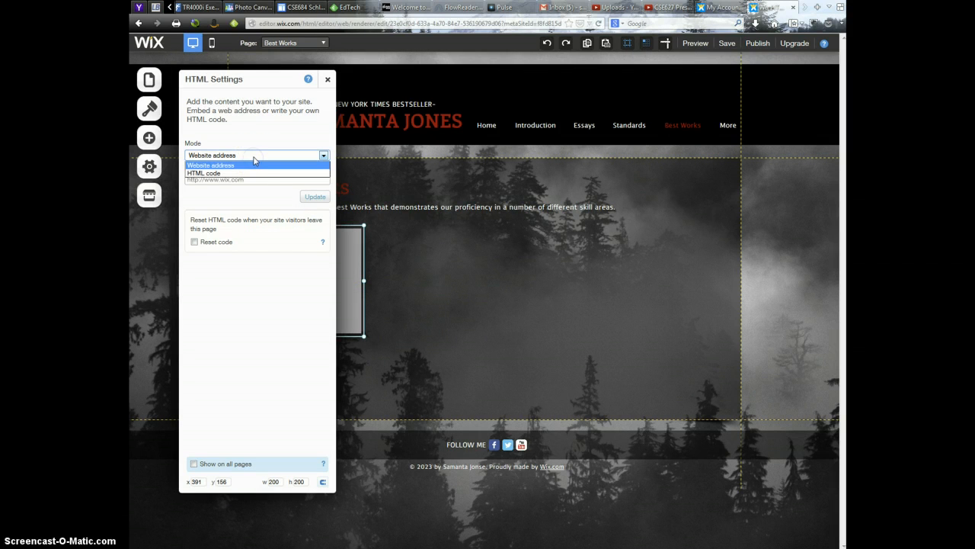
click(254, 162)
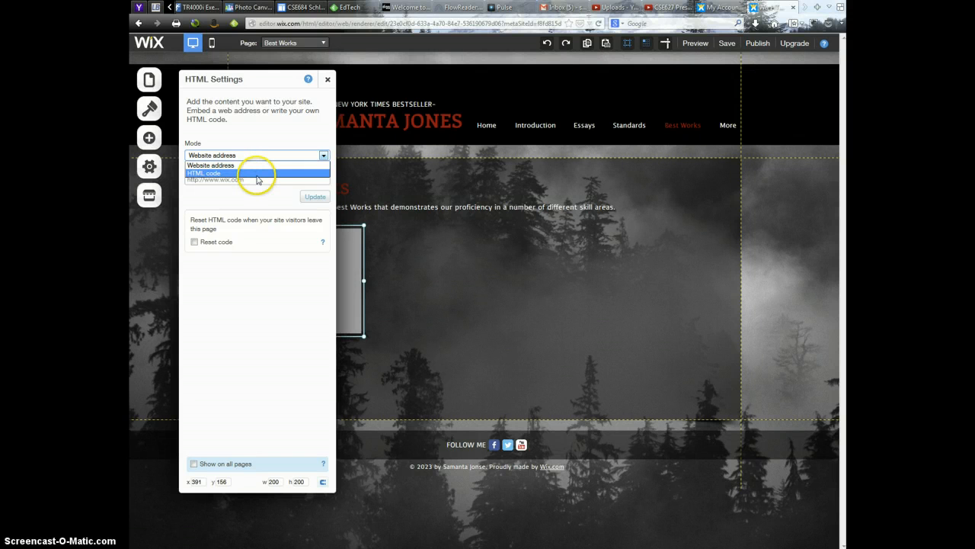
click(257, 174)
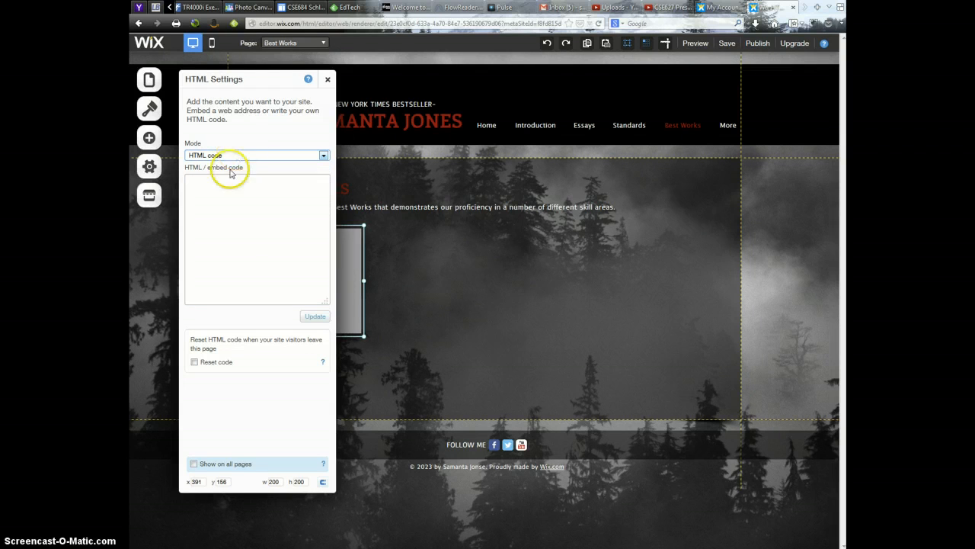
click(233, 202)
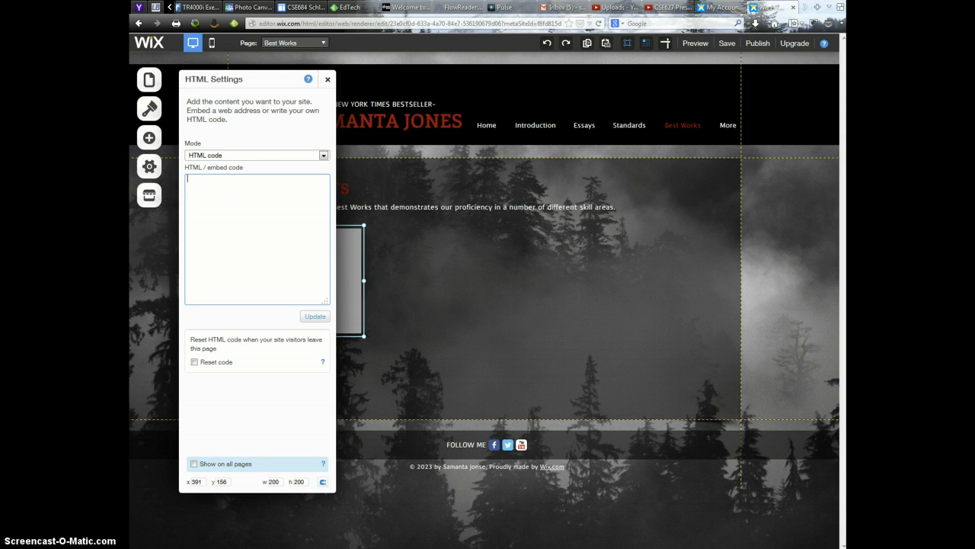
Switch to YouTube and bring up the embed code for the CSE627 Presentation - Class: Photoshop Lightroom Basics video.
click(665, 8)
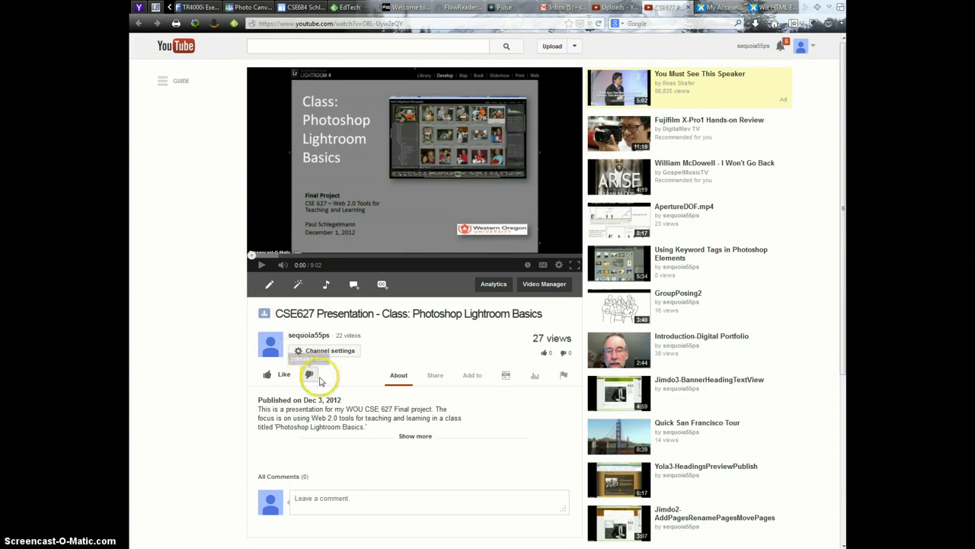
click(435, 377)
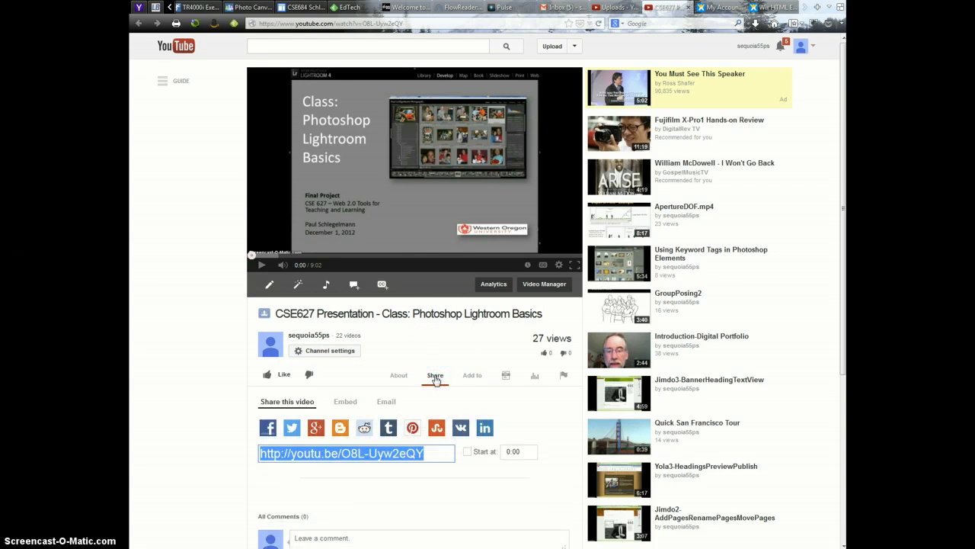
click(441, 451)
click(345, 404)
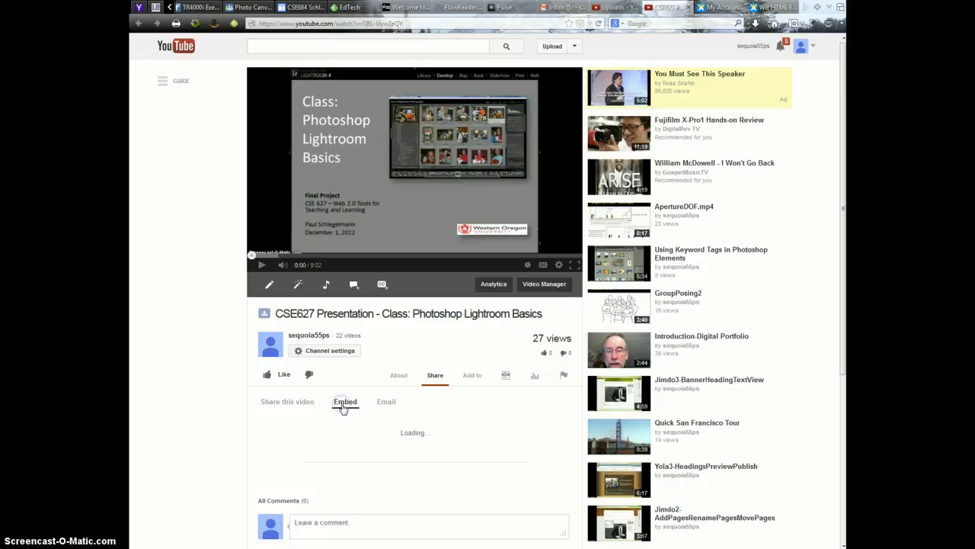
scroll(237, 427, down, 2)
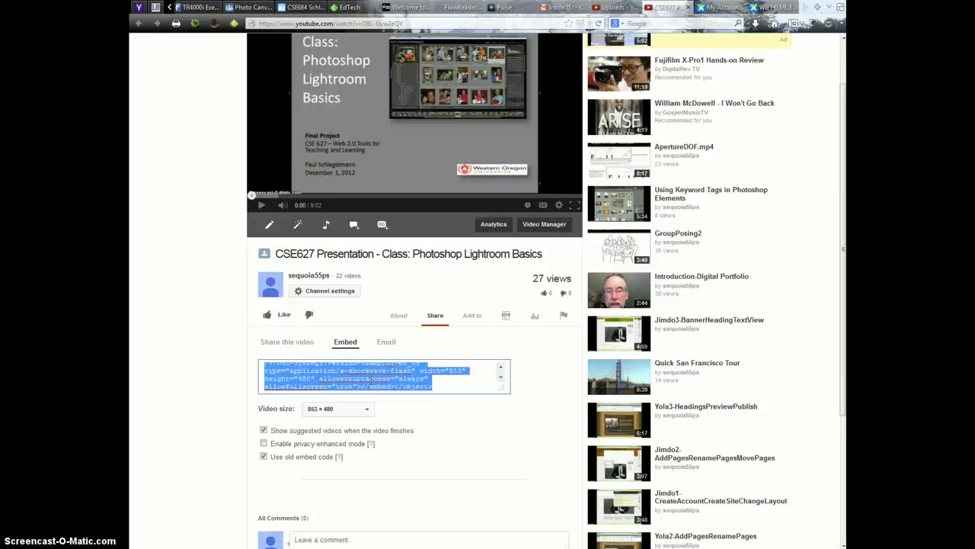
Set the embedded video size to 640 × 360 and copy the embed code.
click(367, 411)
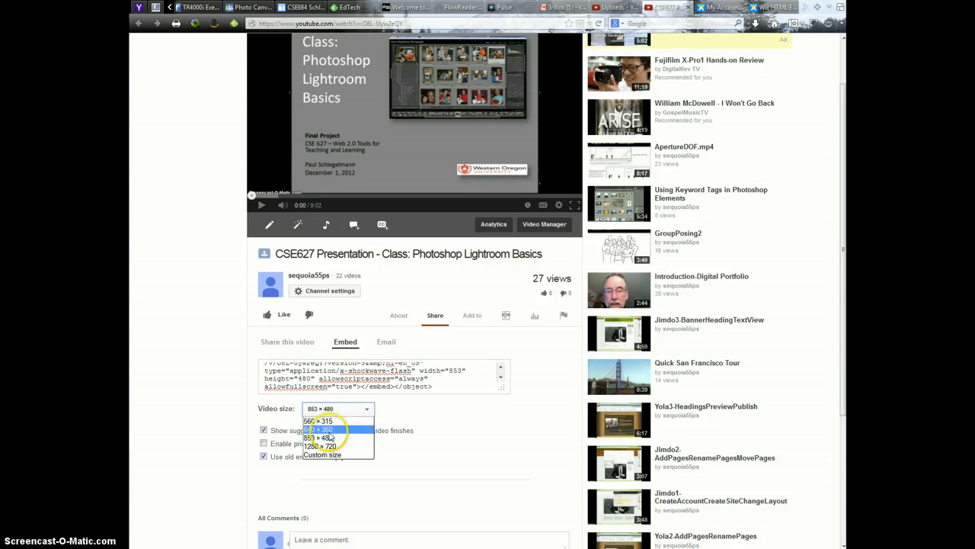
click(329, 429)
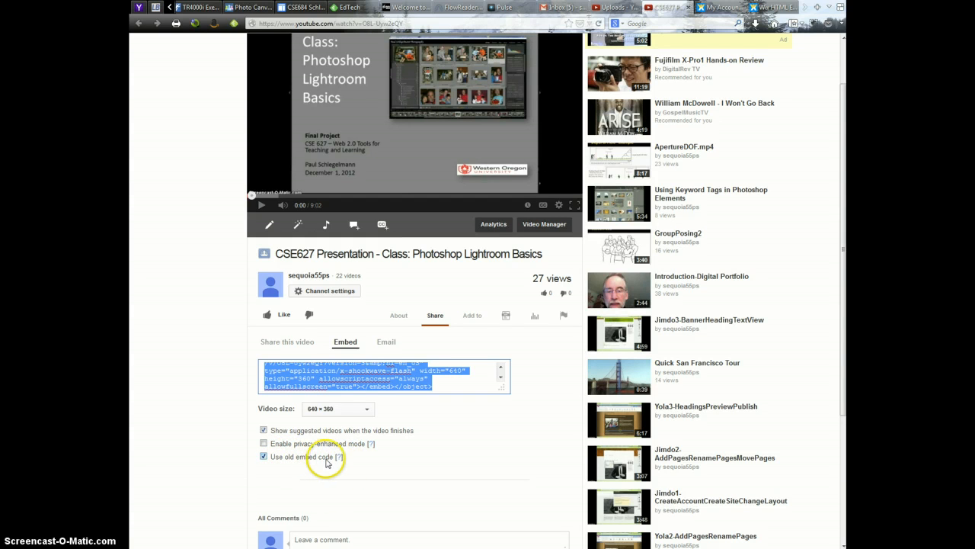
right_click(355, 377)
click(390, 446)
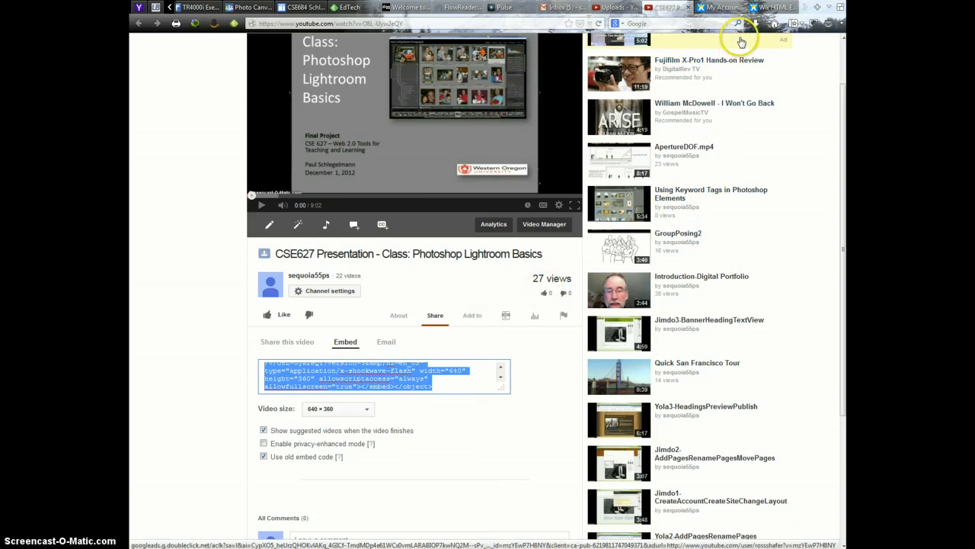
Switch back to the Wix editor, paste the video's embed code into the HTML element and update it, closing its settings.
click(770, 7)
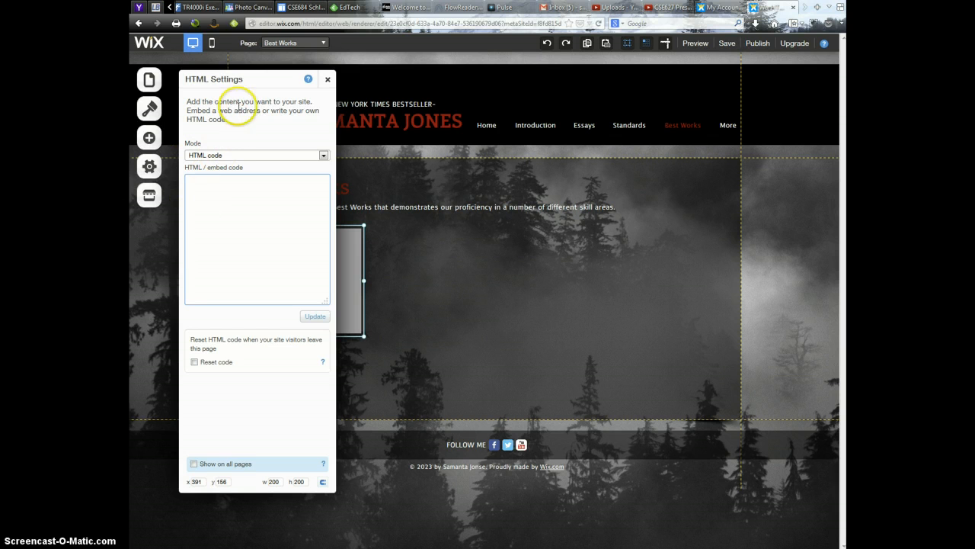
click(198, 184)
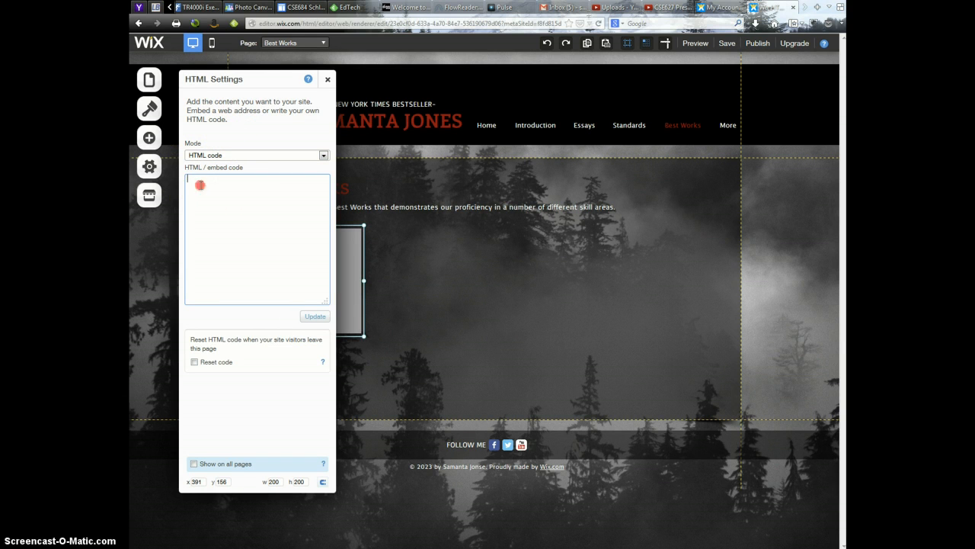
right_click(200, 185)
click(226, 233)
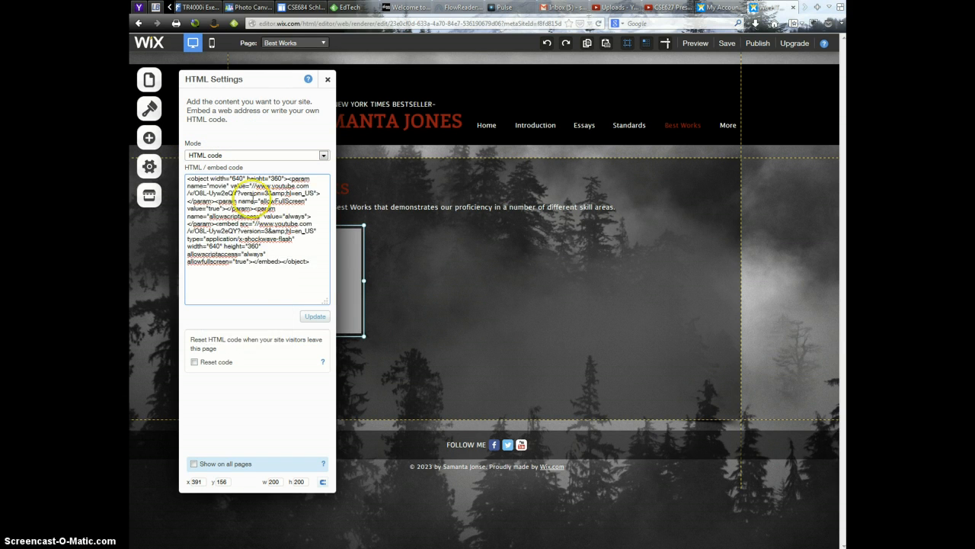
click(282, 287)
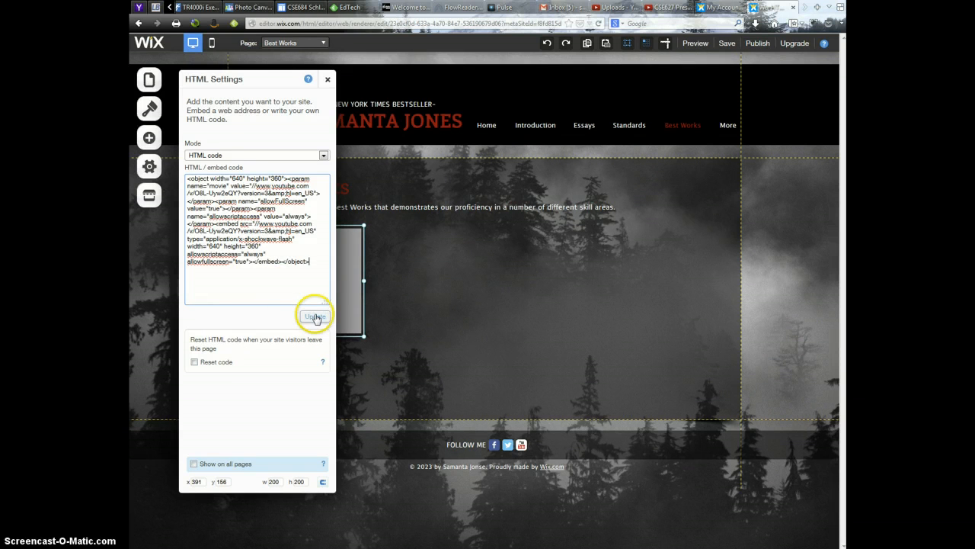
click(316, 316)
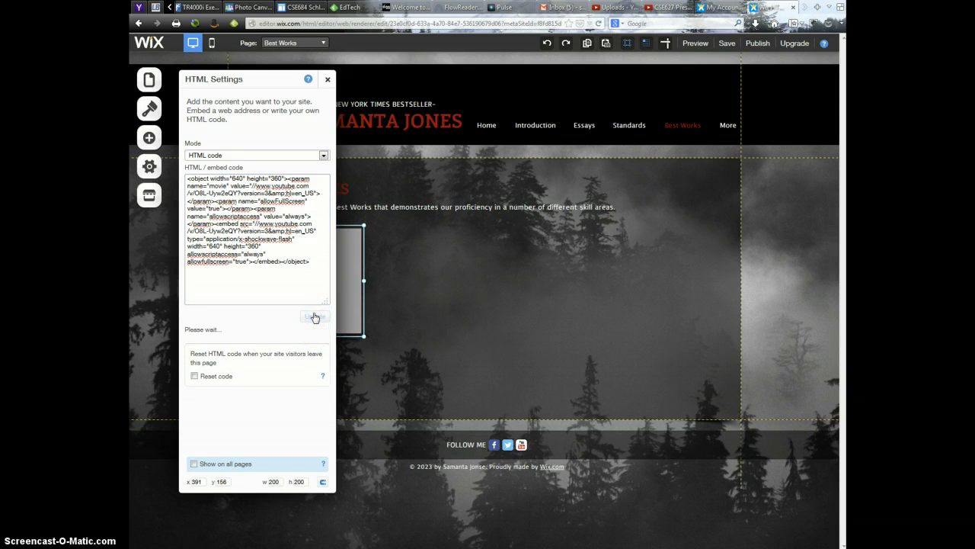
click(328, 80)
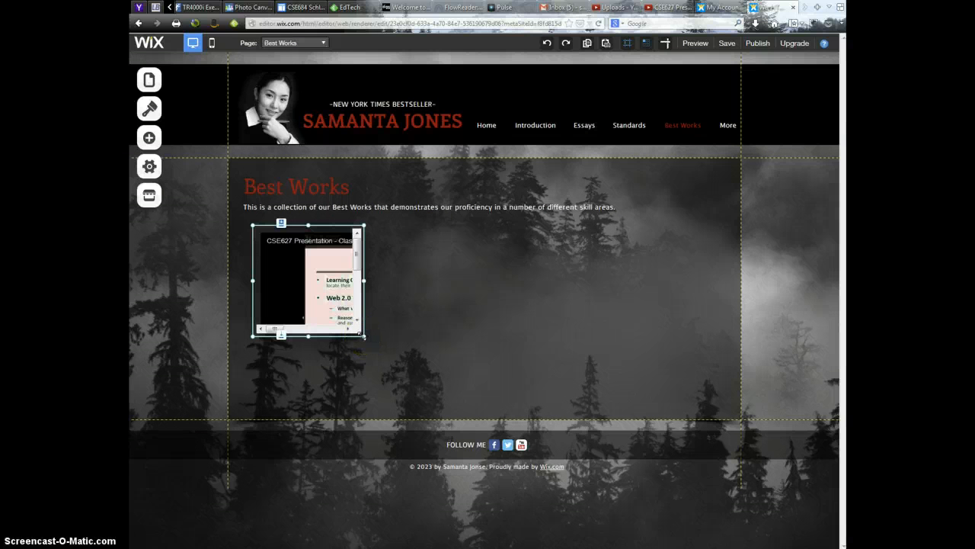
Enlarge the HTML element on the Best Works page until the entire embedded video player fits without scrollbars.
drag(362, 338, 602, 432)
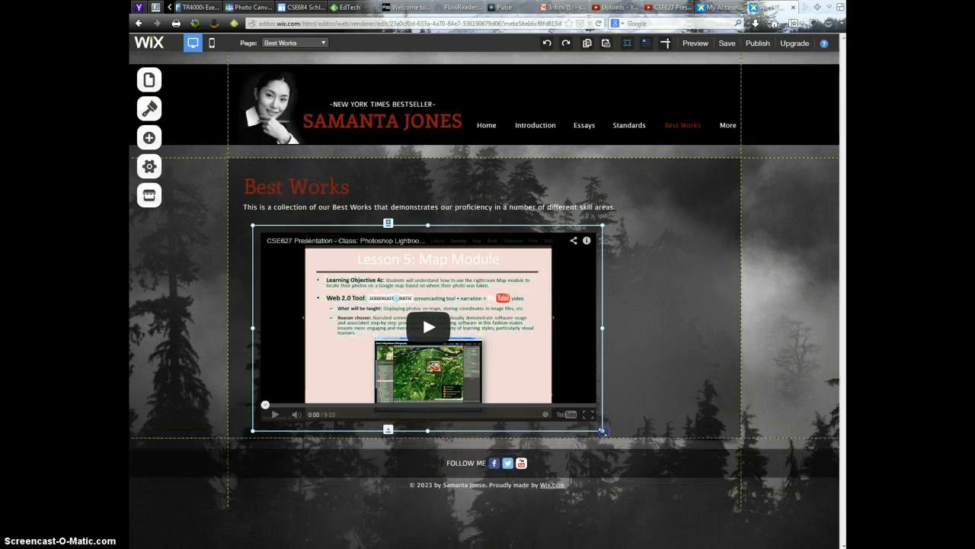
click(669, 440)
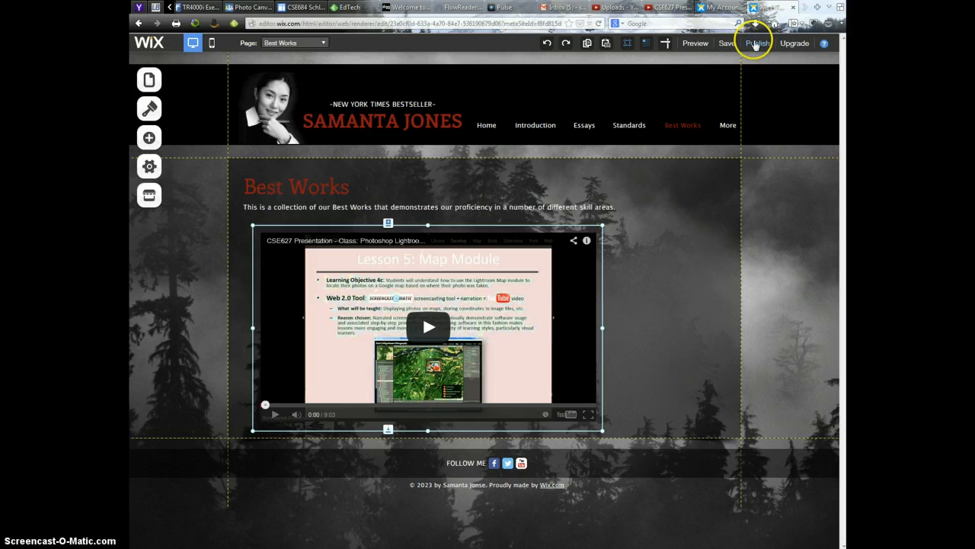
Publish the site to its samanthaportfolio address and acknowledge the publishing confirmation.
click(758, 43)
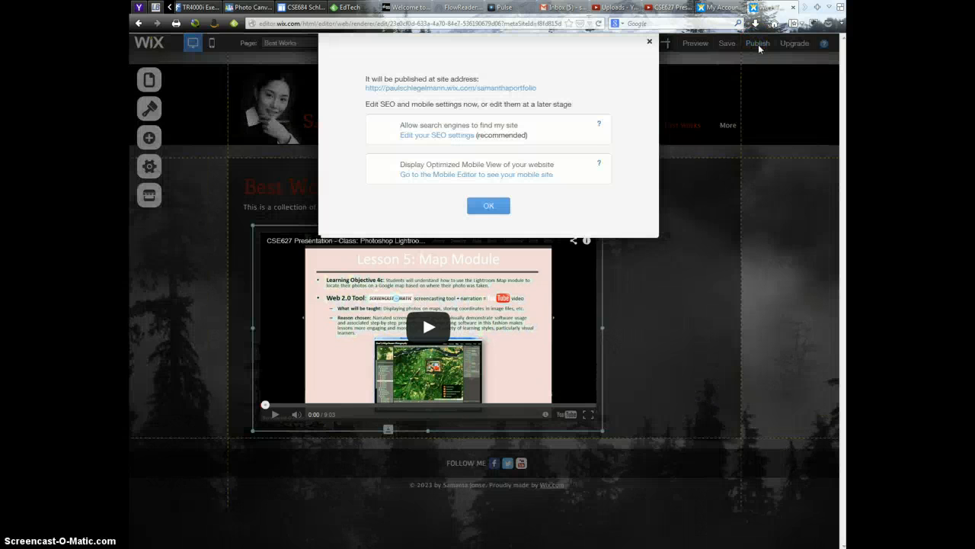
click(489, 208)
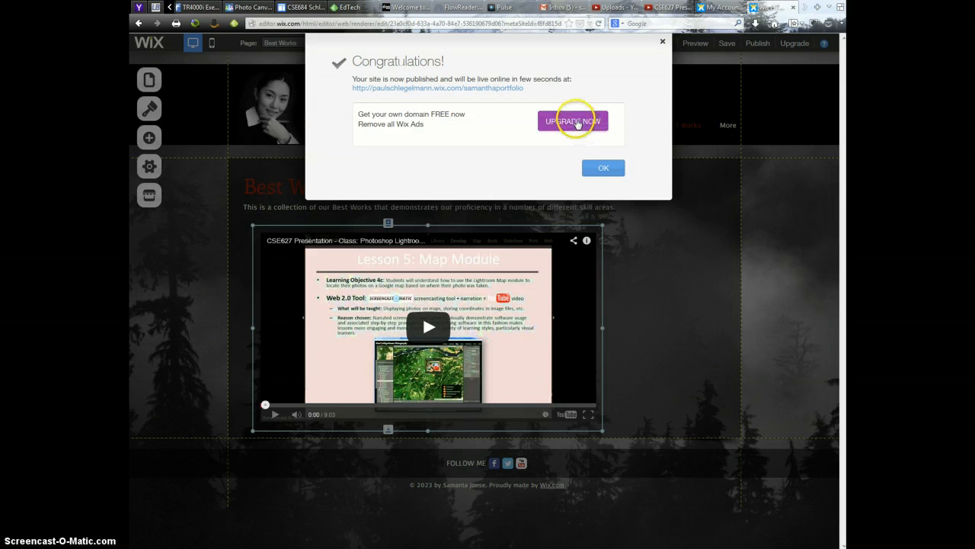
click(604, 166)
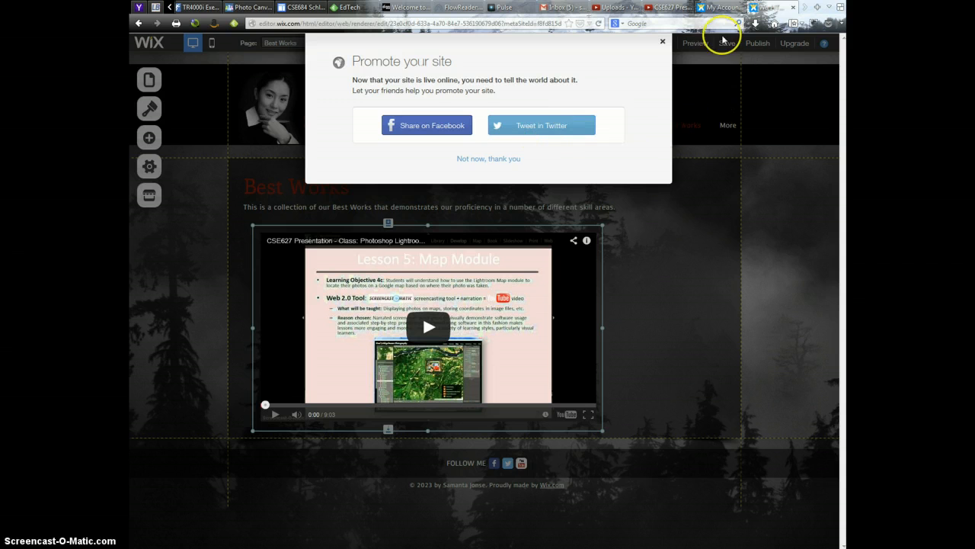
Switch to the Wix account page, open the live samanthaportfolio site from its address and go to its Best Works page.
click(717, 8)
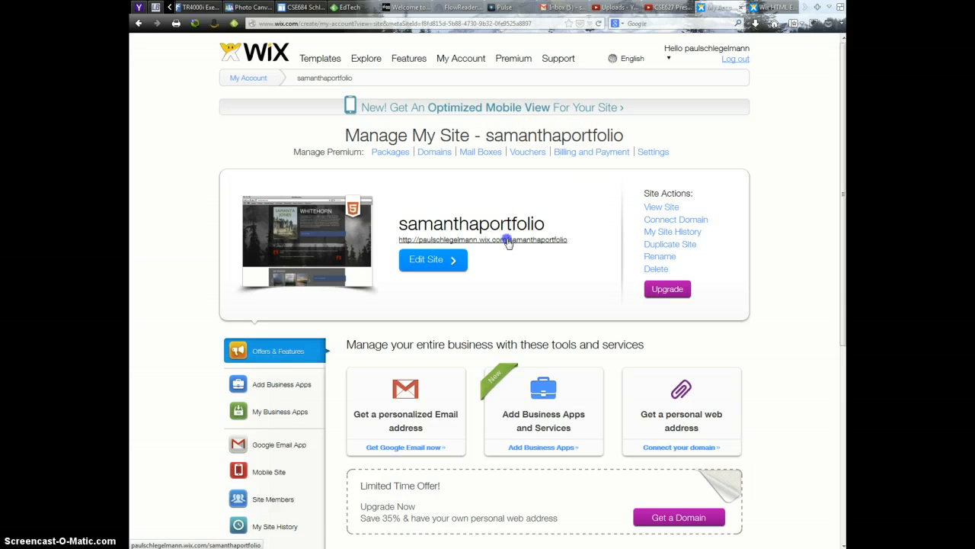
click(506, 240)
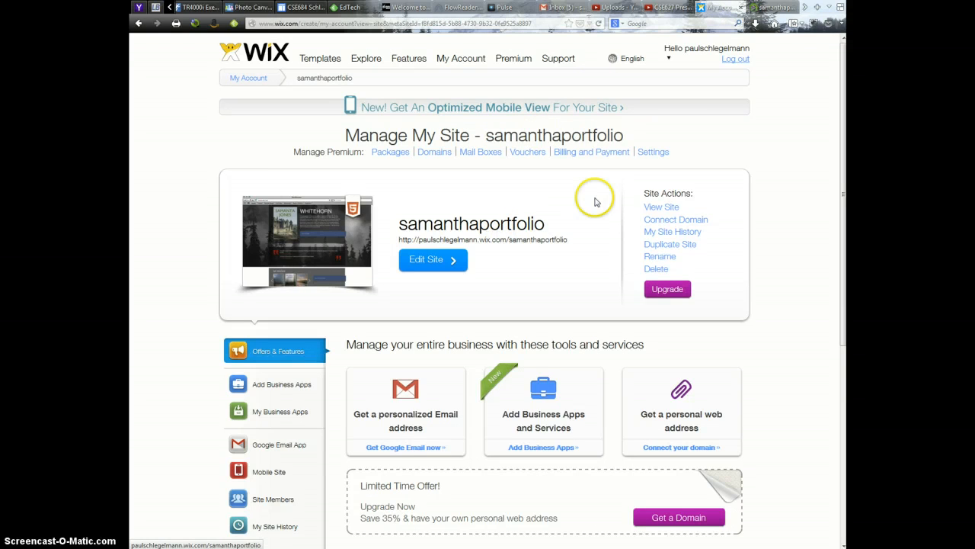
click(772, 8)
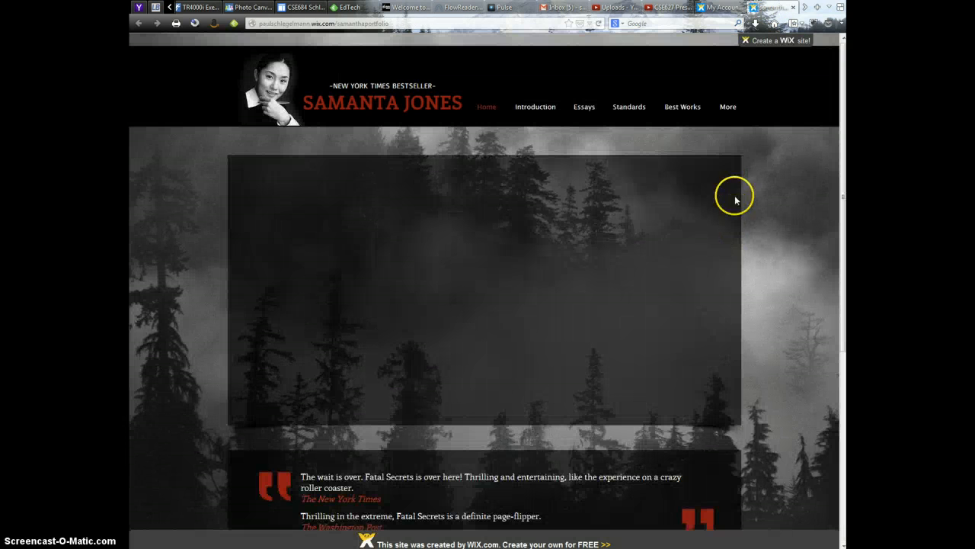
click(682, 109)
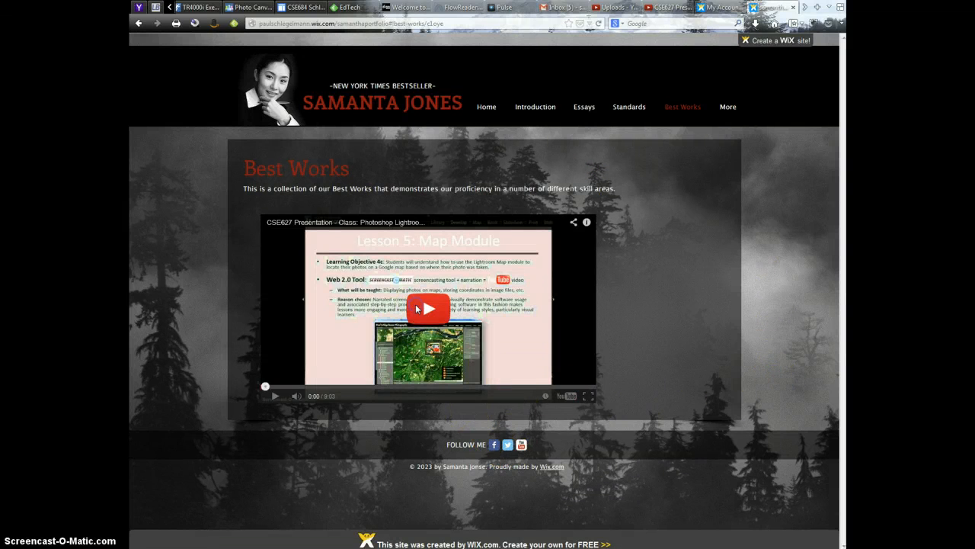
Test the embedded video on the live Best Works page by playing it briefly and pausing it.
click(417, 308)
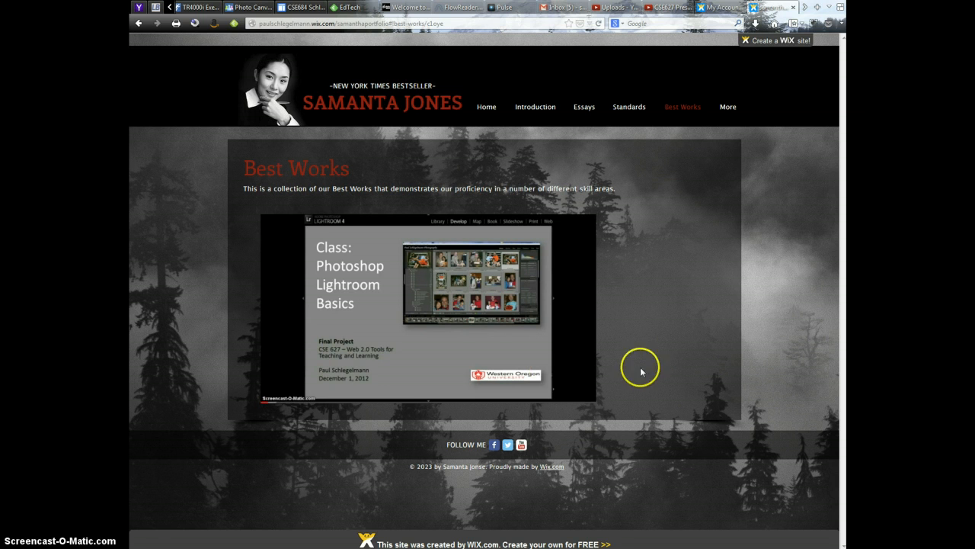
click(272, 397)
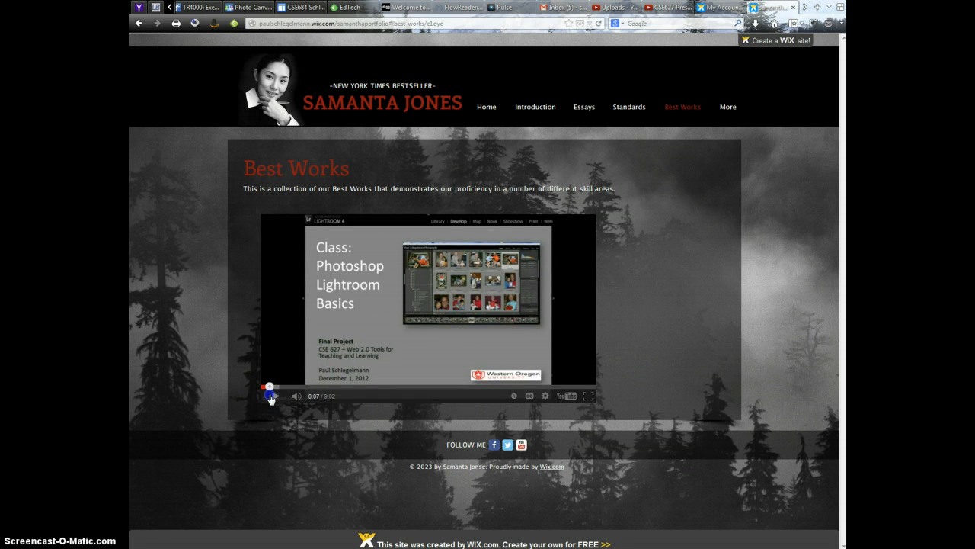
click(272, 397)
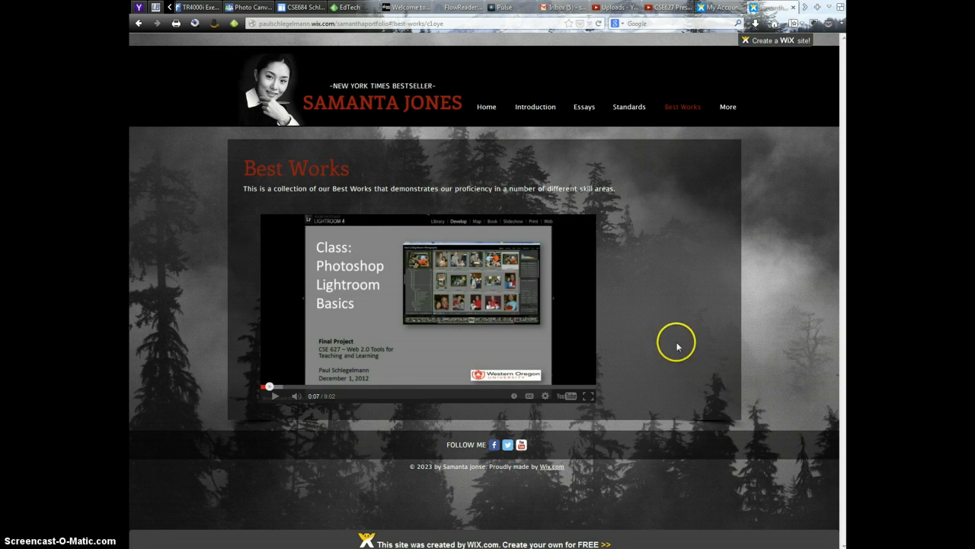